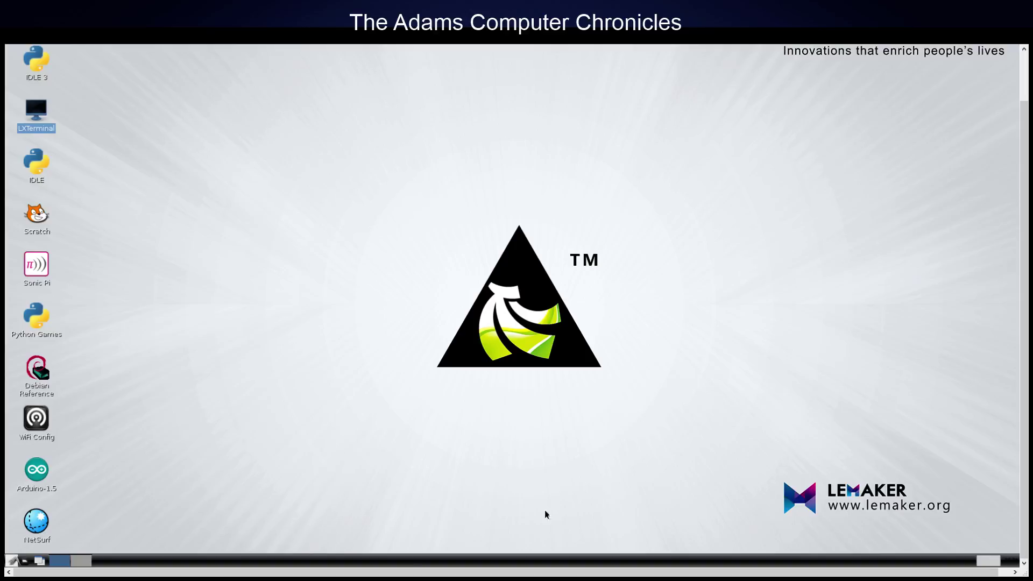
# - Launch the PCManFM file manager from the application menu, then close it again
pyautogui.click(13, 561)
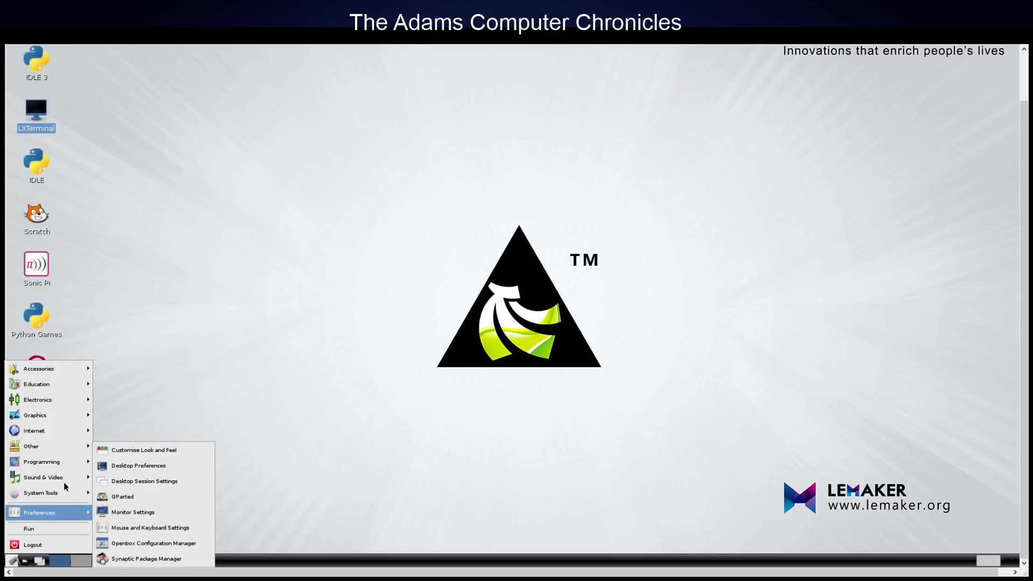
pyautogui.moveTo(63, 498)
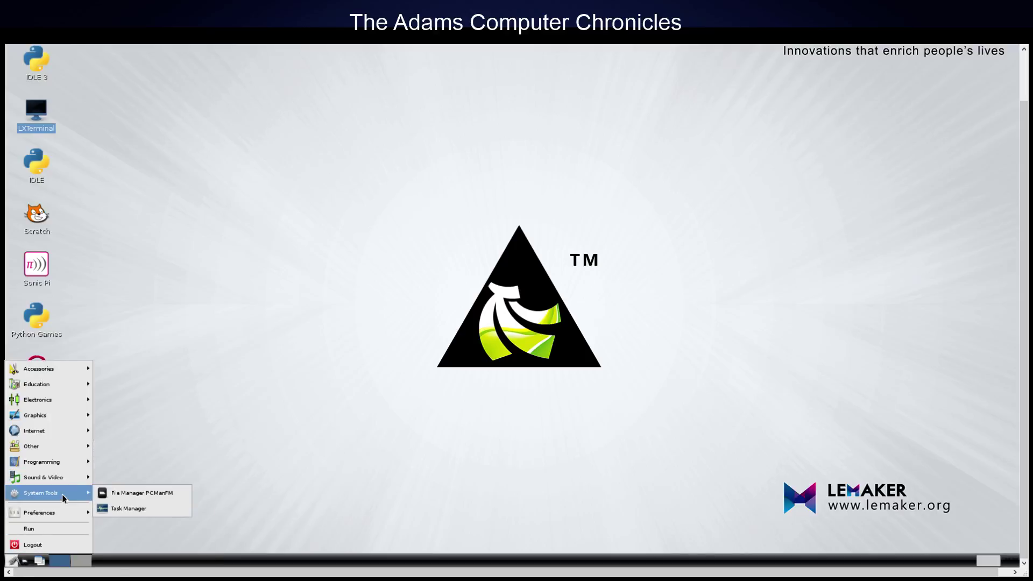
pyautogui.click(159, 495)
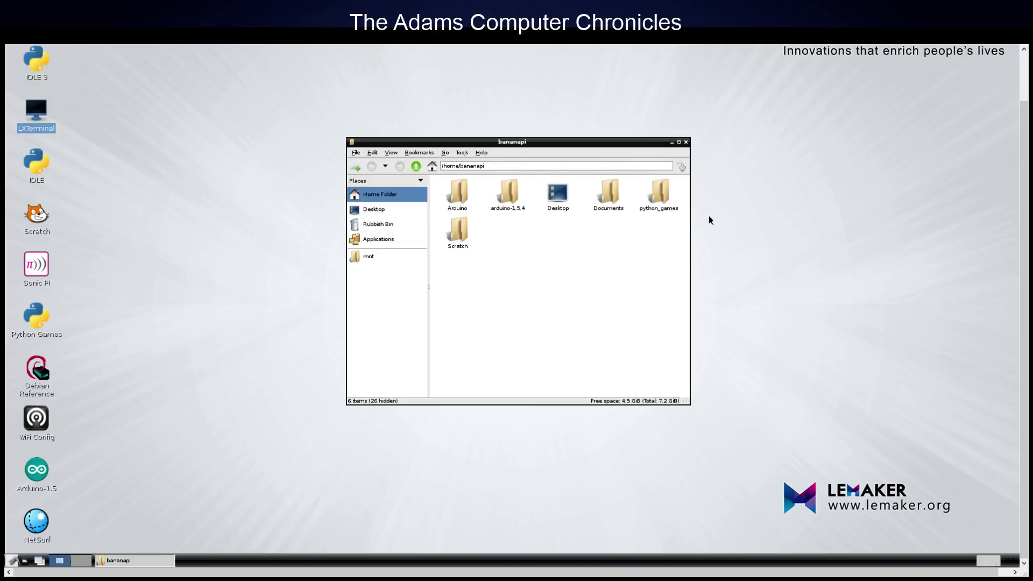
pyautogui.click(686, 143)
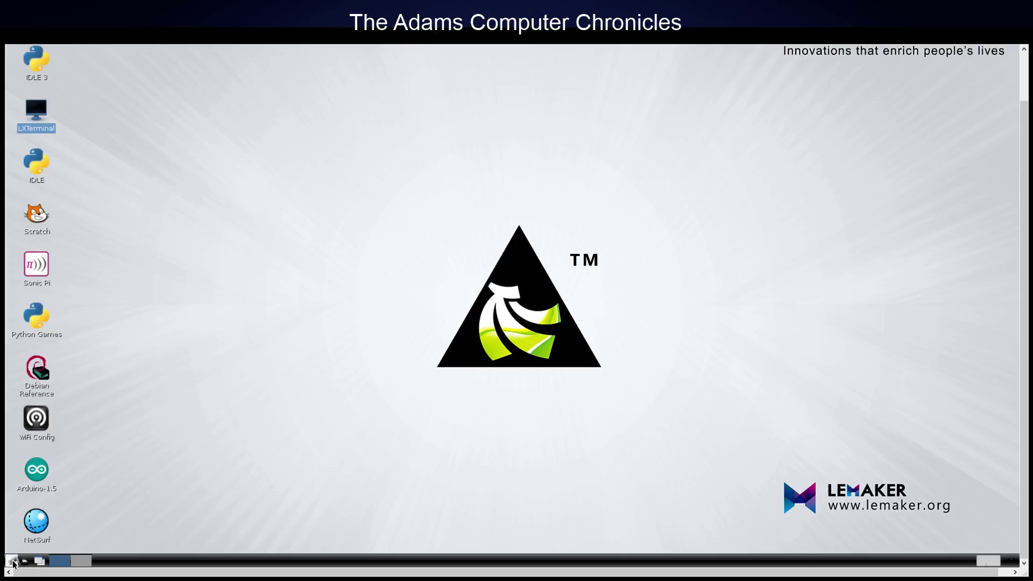
# - Launch Synaptic Package Manager and enter the account password at its authentication prompt
pyautogui.click(12, 561)
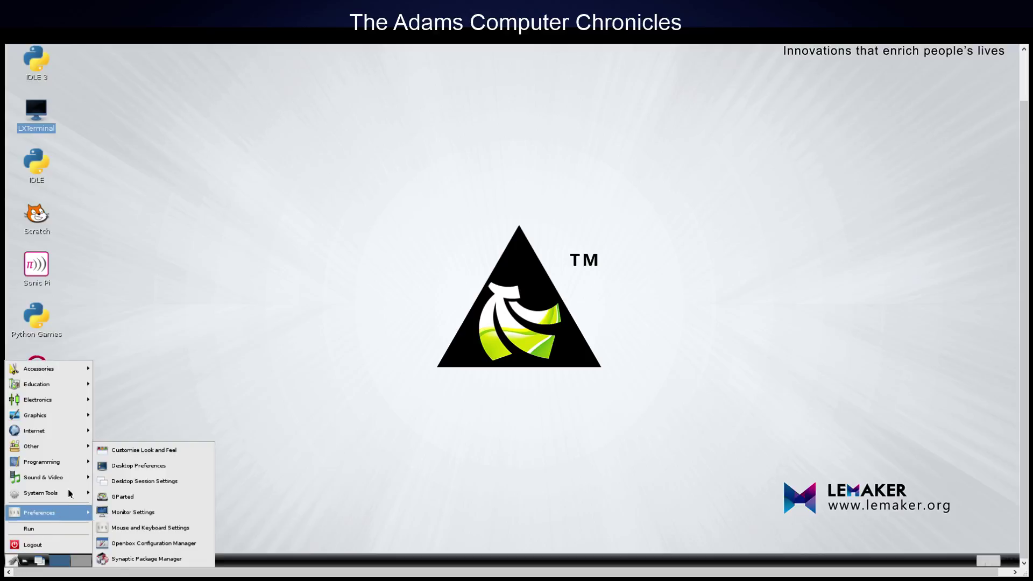
pyautogui.moveTo(76, 446)
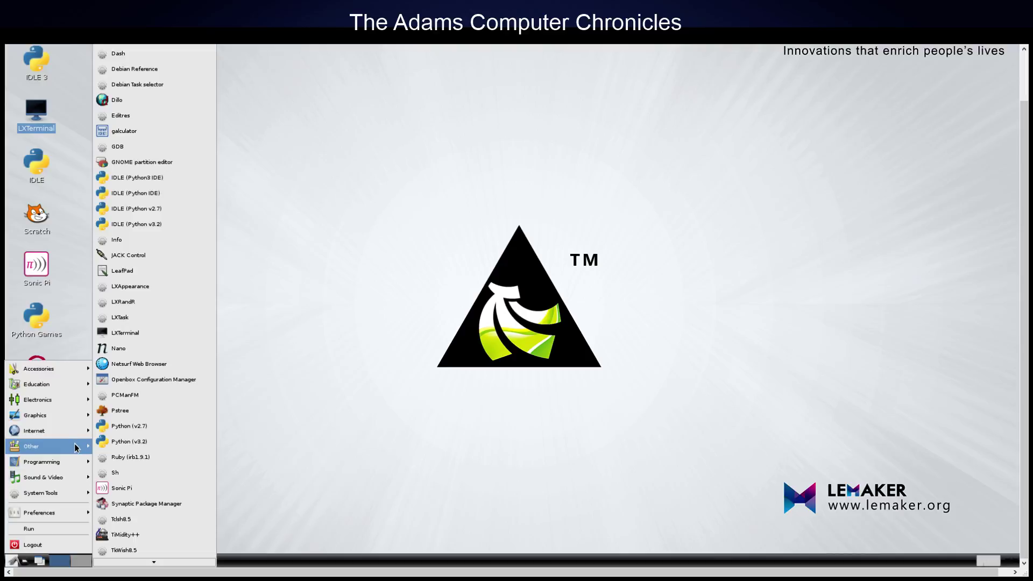
pyautogui.click(167, 506)
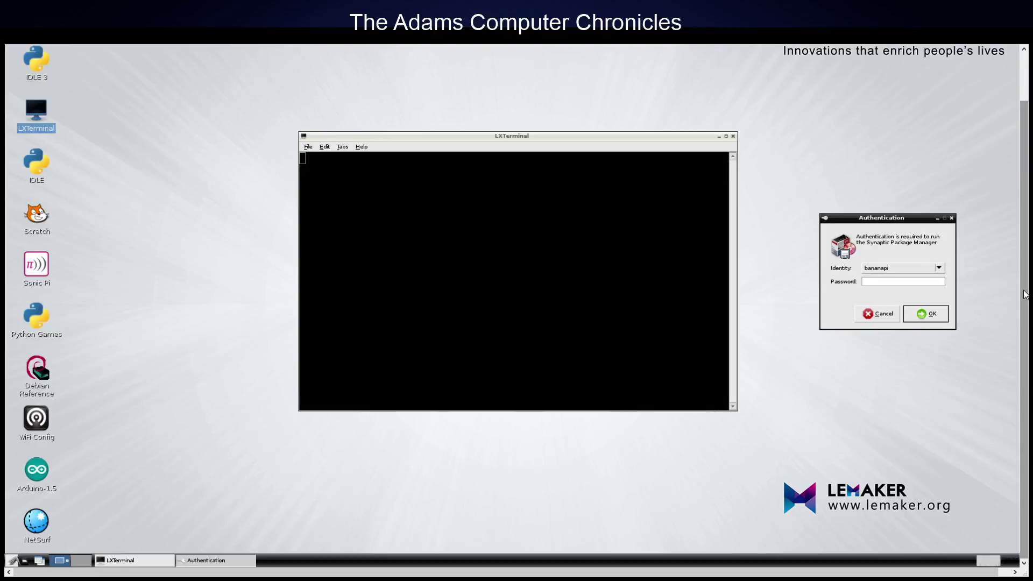
pyautogui.write('bananapi')
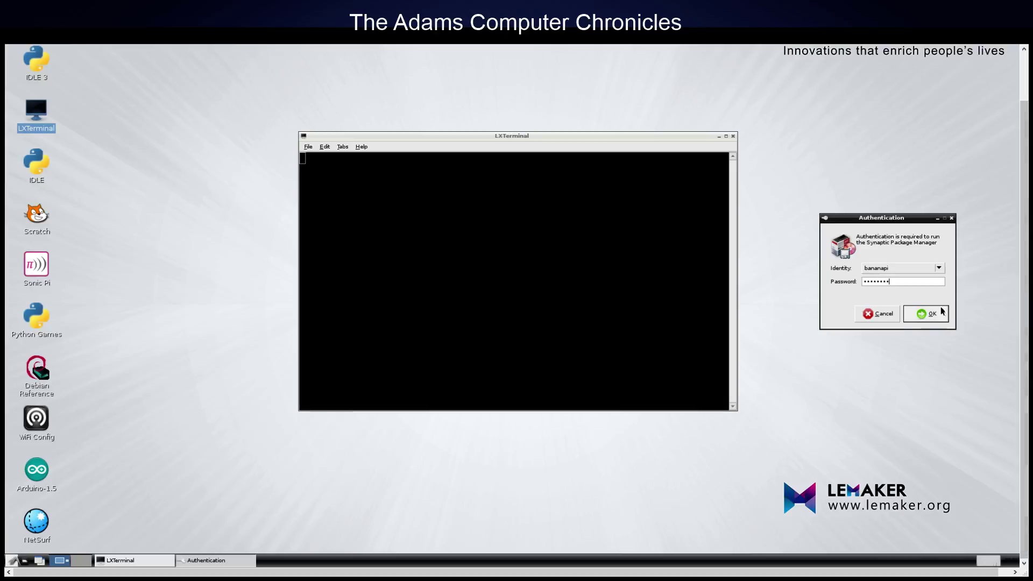
# - Confirm authentication, then search Synaptic's packages for GPARTED
pyautogui.click(925, 313)
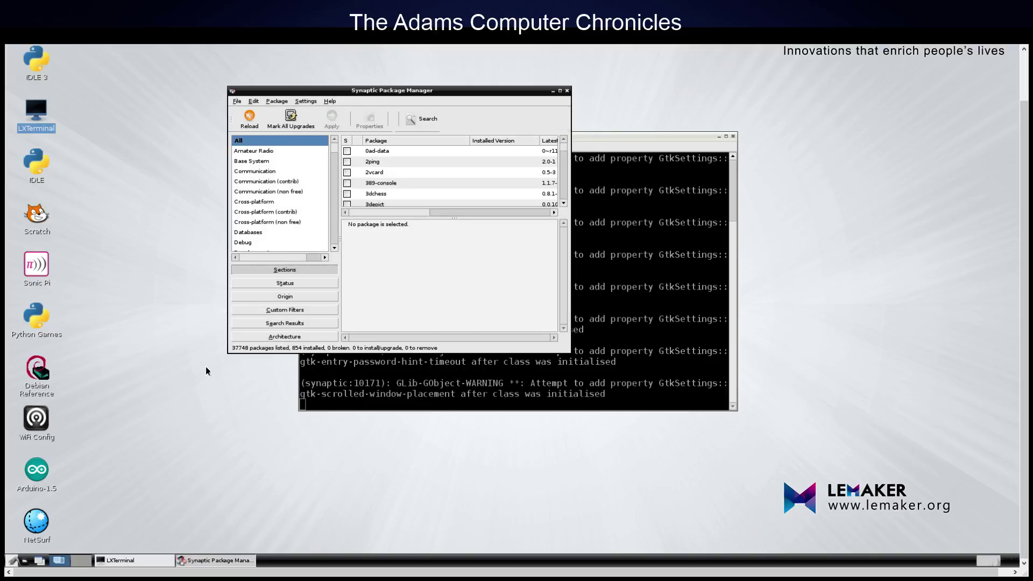
pyautogui.click(423, 120)
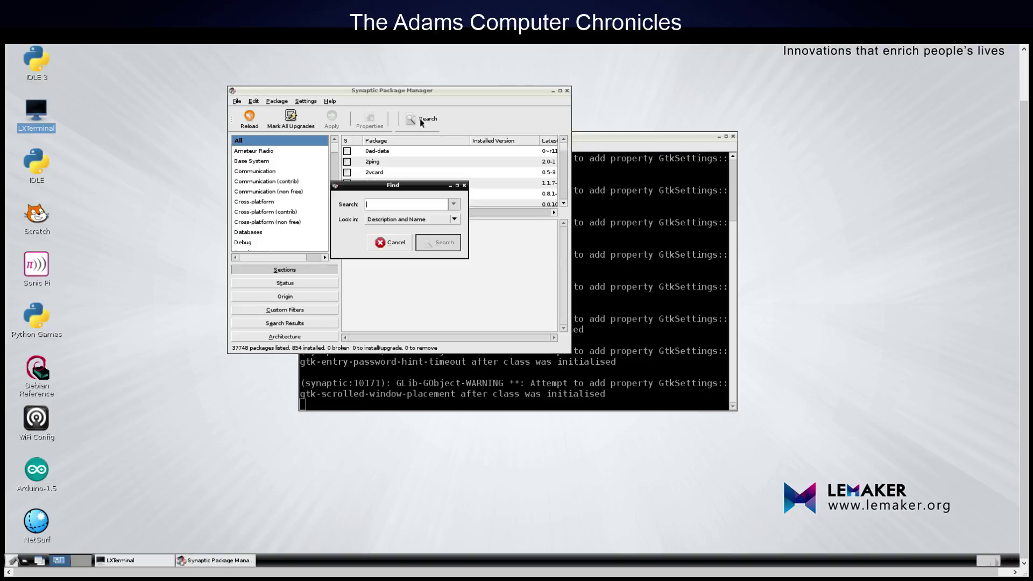
pyautogui.write('GP')
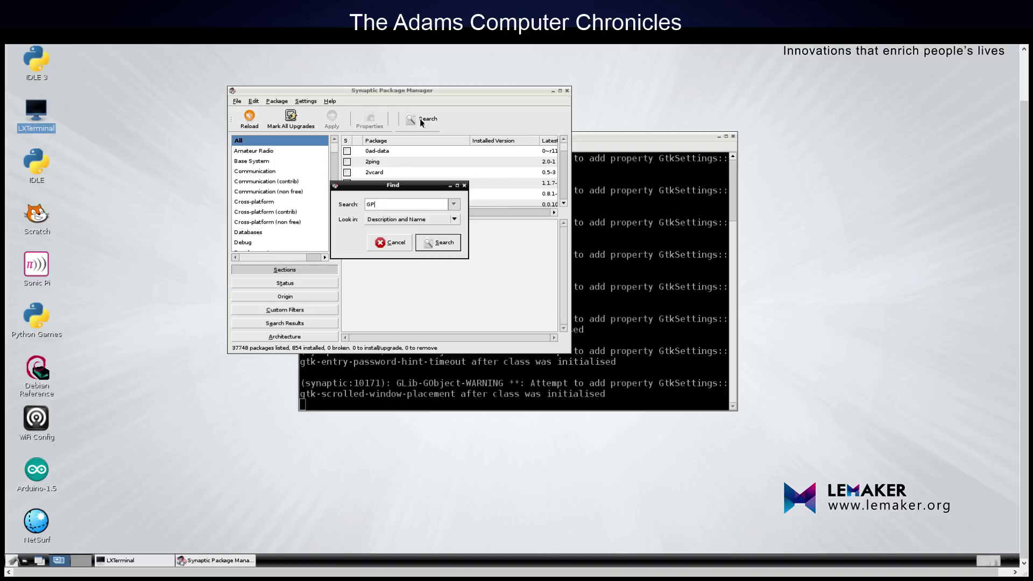
pyautogui.write('ARTED')
pyautogui.click(448, 244)
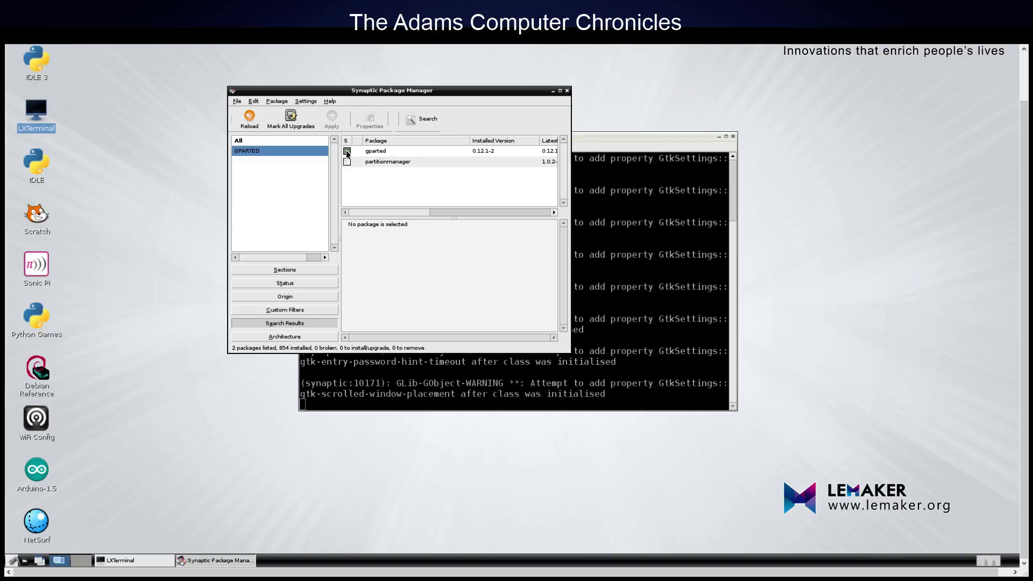
# - Show gparted's marking options and description, then dismiss the menu without changes
pyautogui.click(347, 152)
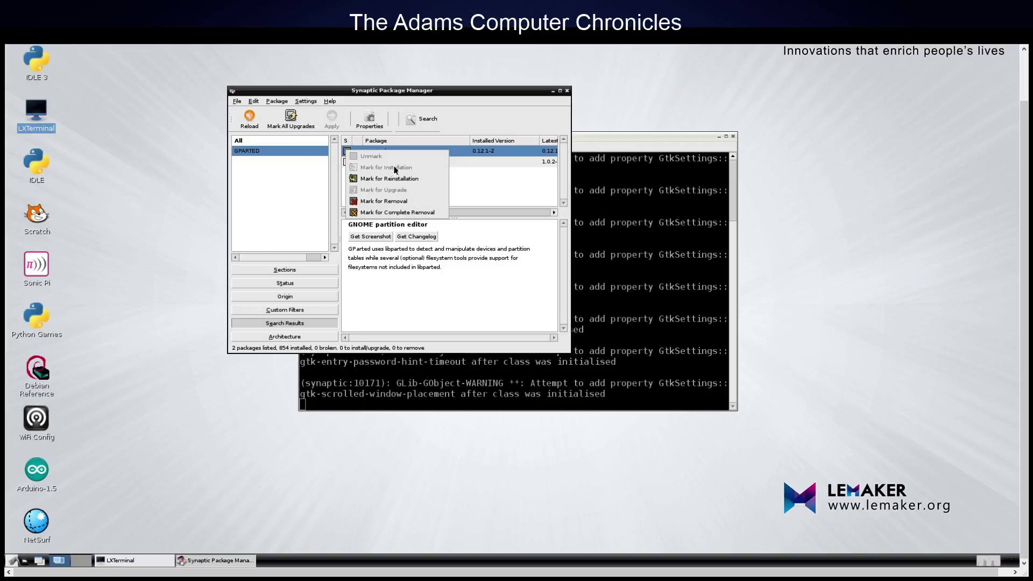
pyautogui.click(476, 116)
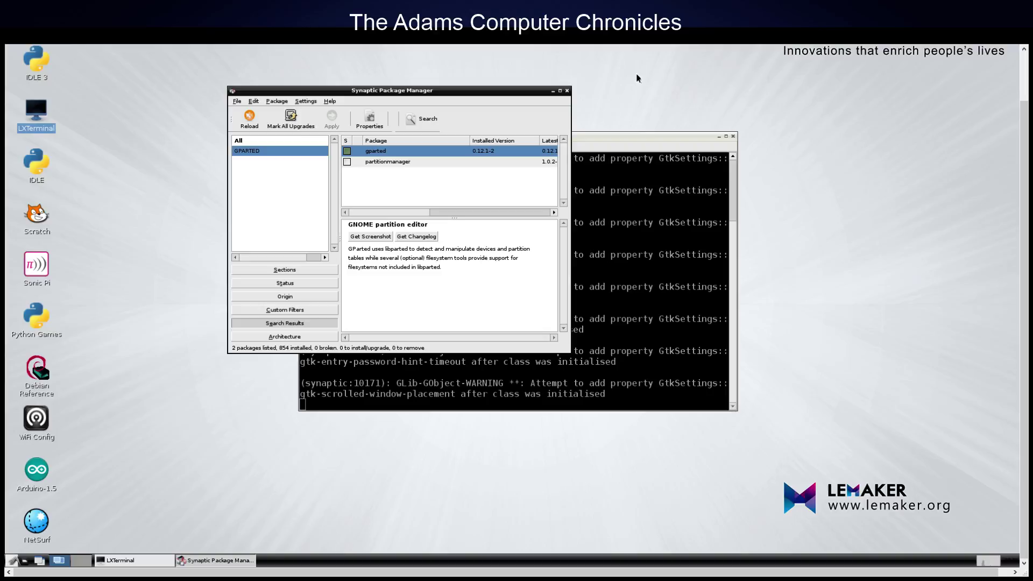
# - Close Synaptic and launch the GParted partition editor from the menu
pyautogui.click(567, 91)
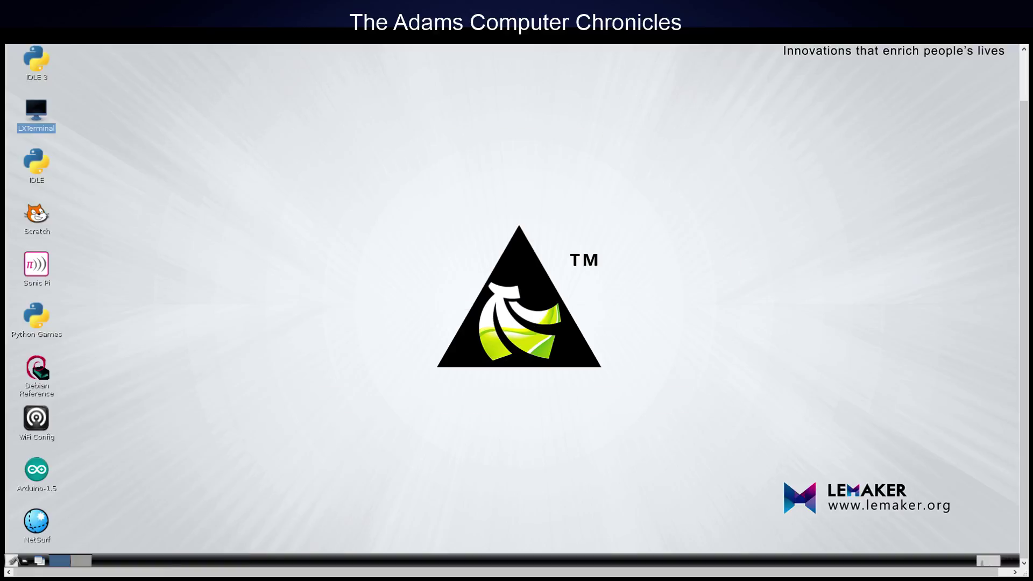
pyautogui.click(11, 562)
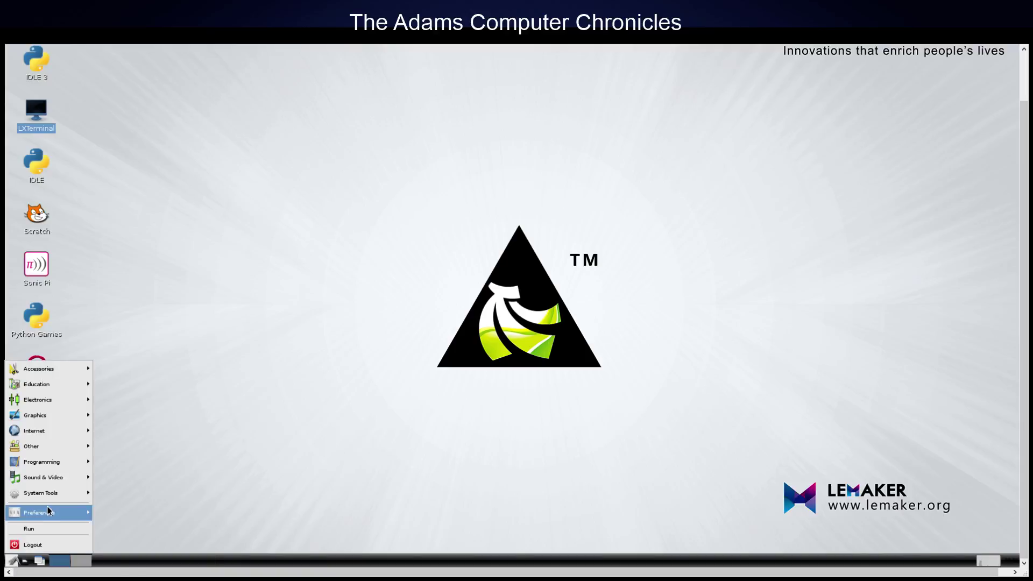
pyautogui.moveTo(39, 513)
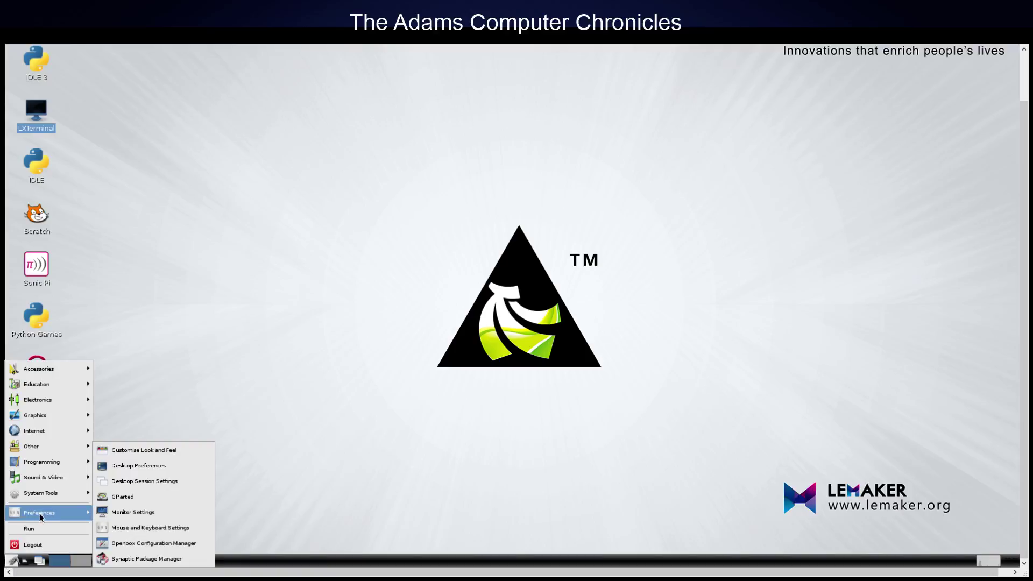
pyautogui.click(127, 498)
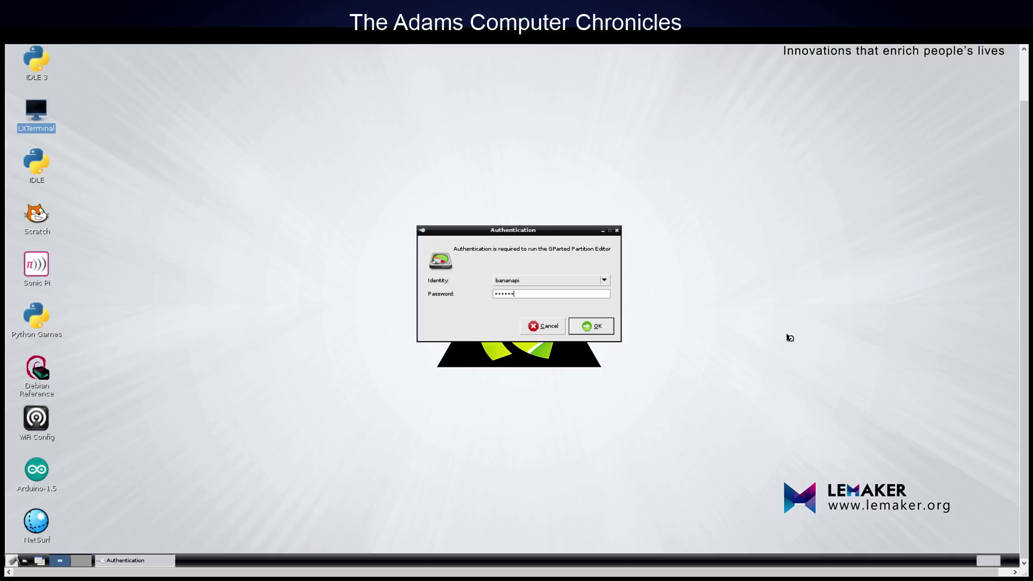
# - Confirm GParted's authentication, switch to device /dev/sda, and open the /dev/sda1 context menu
pyautogui.click(597, 331)
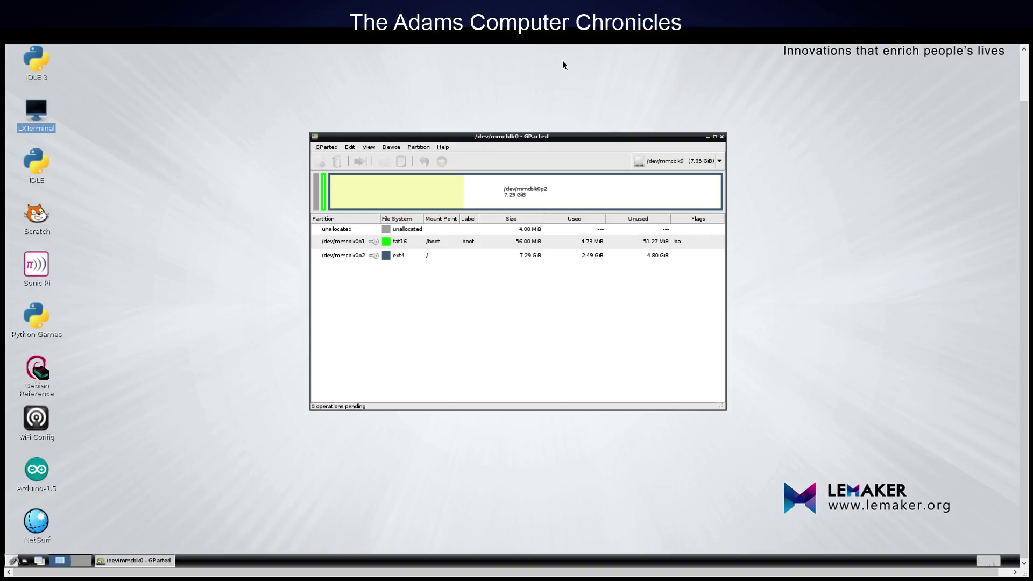
pyautogui.click(325, 148)
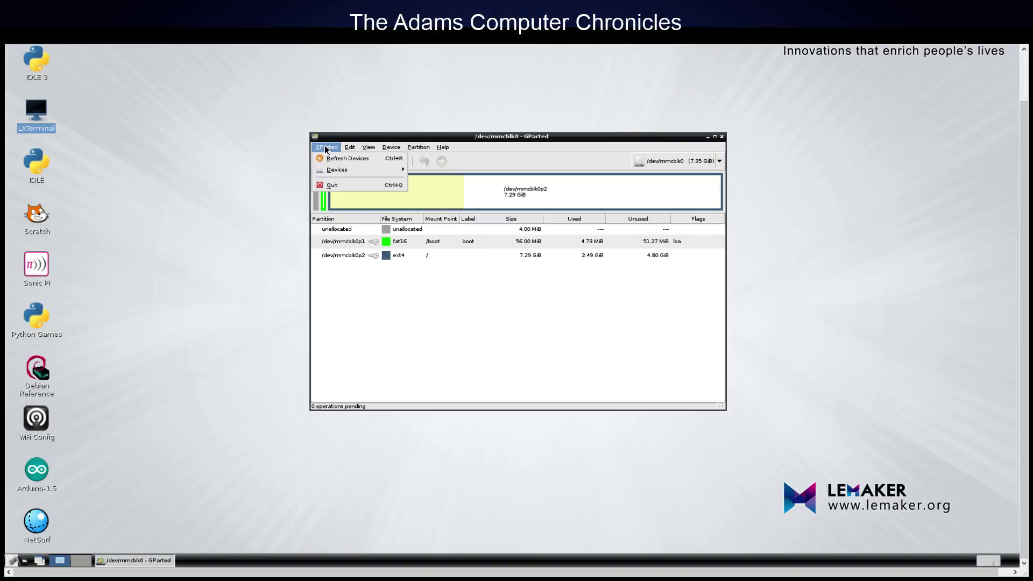
pyautogui.moveTo(347, 171)
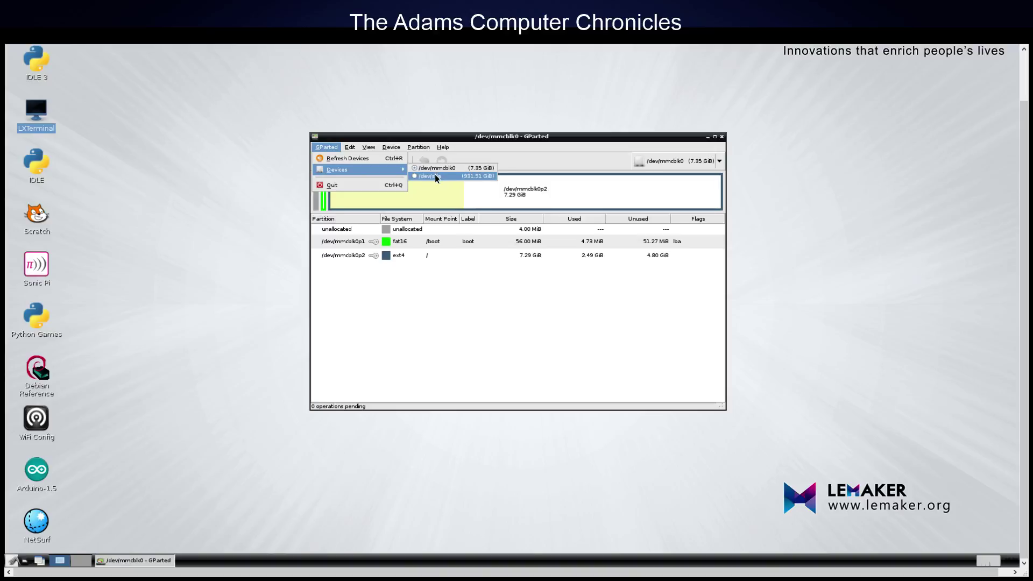
pyautogui.click(435, 176)
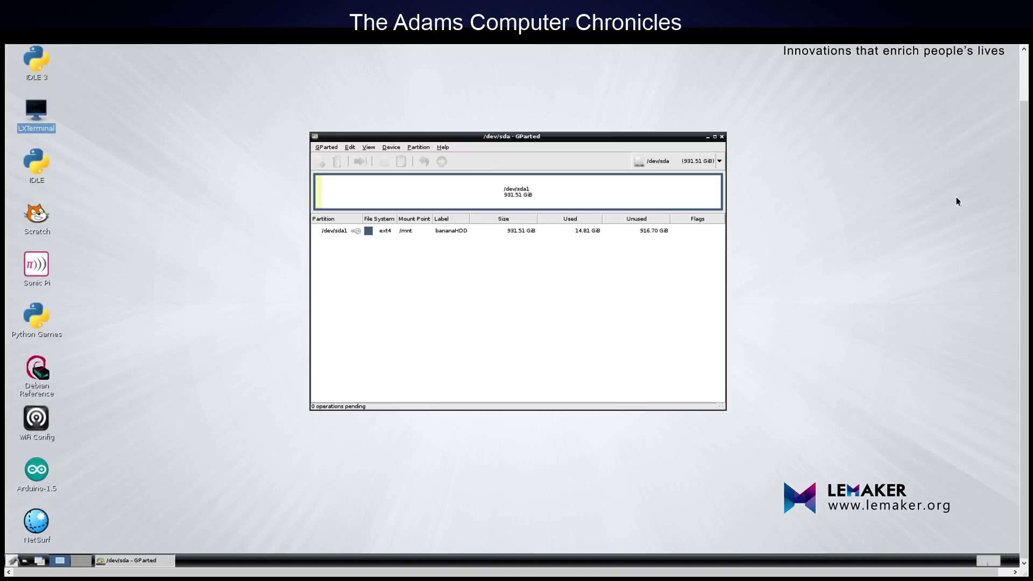
pyautogui.rightClick(547, 194)
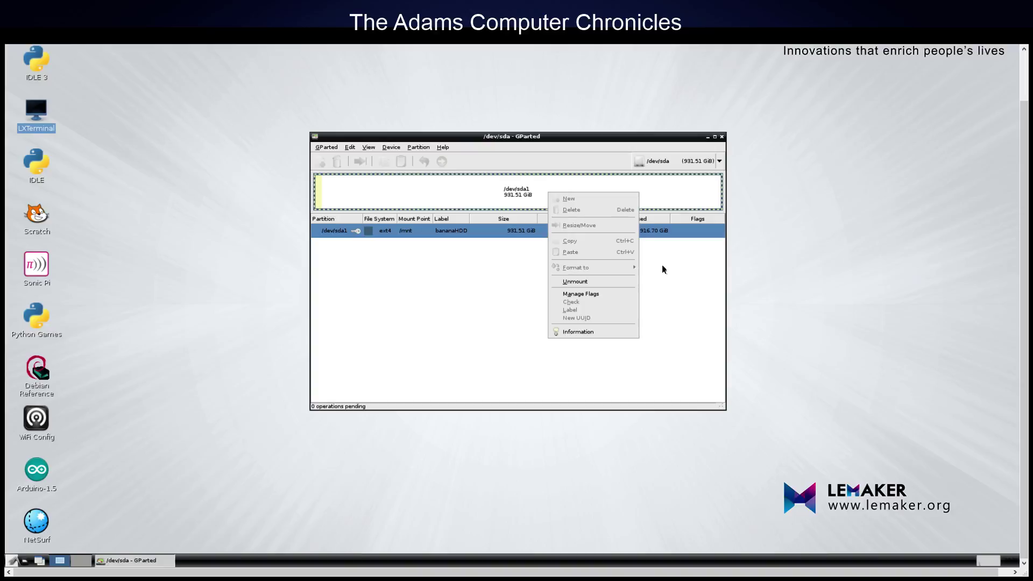
# - Close the /dev/sda1 context menu, leaving its 14.81 GiB used / 916.70 GiB unused details
pyautogui.click(814, 266)
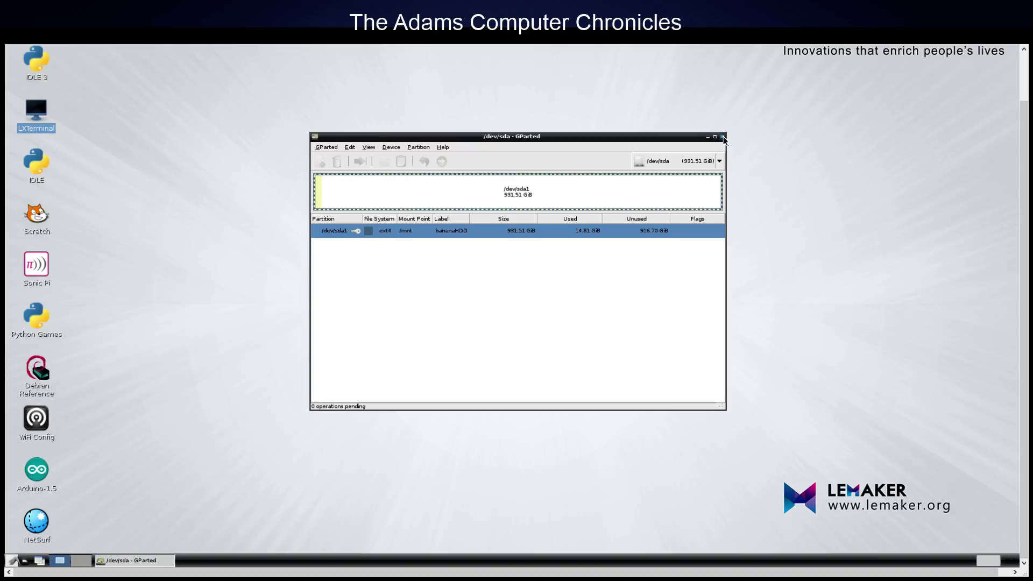
# - Close GParted, open LXTerminal, and run sudo nano /etc/fstab
pyautogui.click(722, 137)
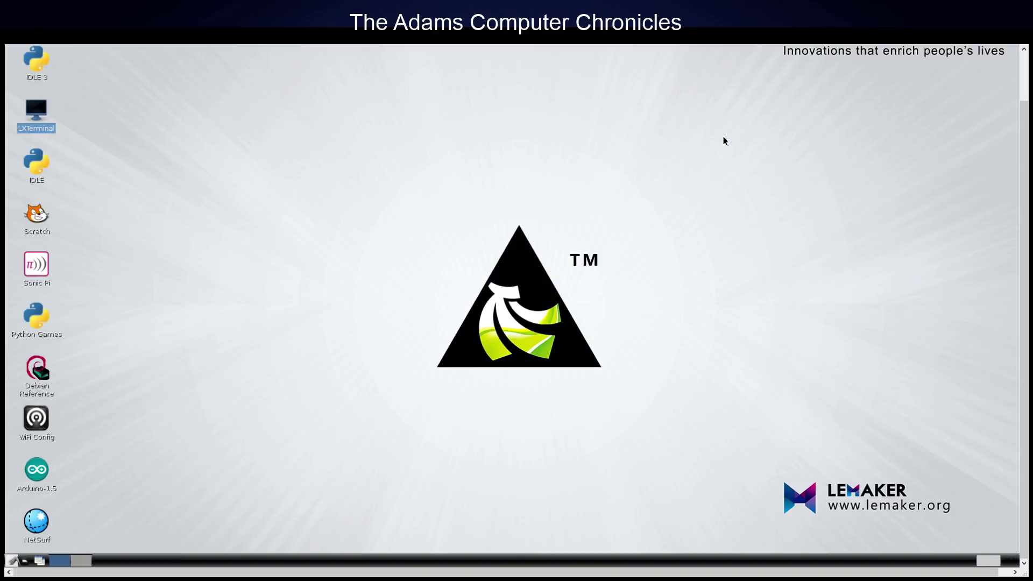
pyautogui.doubleClick(36, 110)
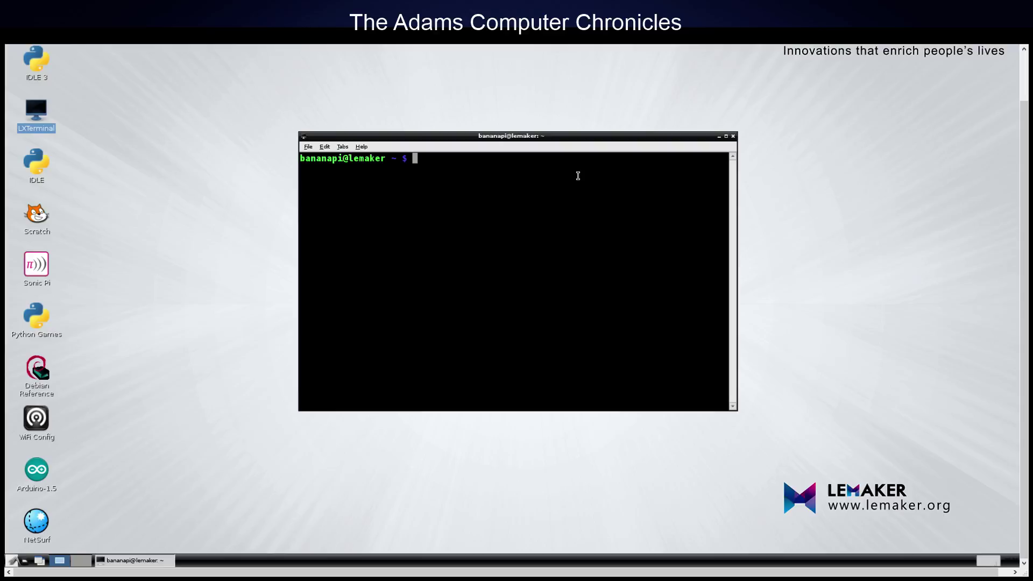
pyautogui.write('sudo nano')
pyautogui.write('/etc/fstab')
pyautogui.press('Return')
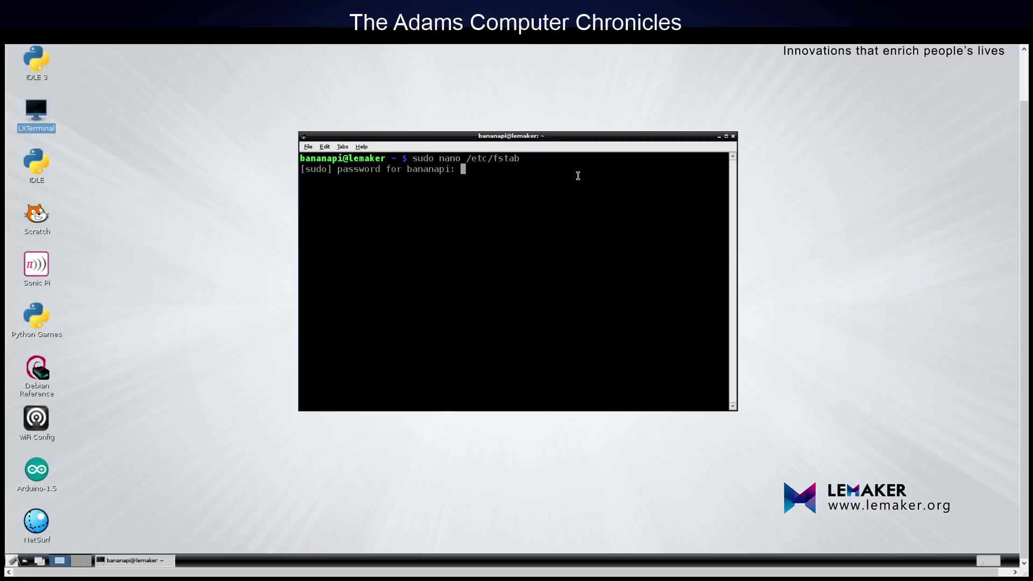
# - Submit the sudo password to open /etc/fstab, showing /dev/sda1 at /mnt as ext4
pyautogui.press('Return')
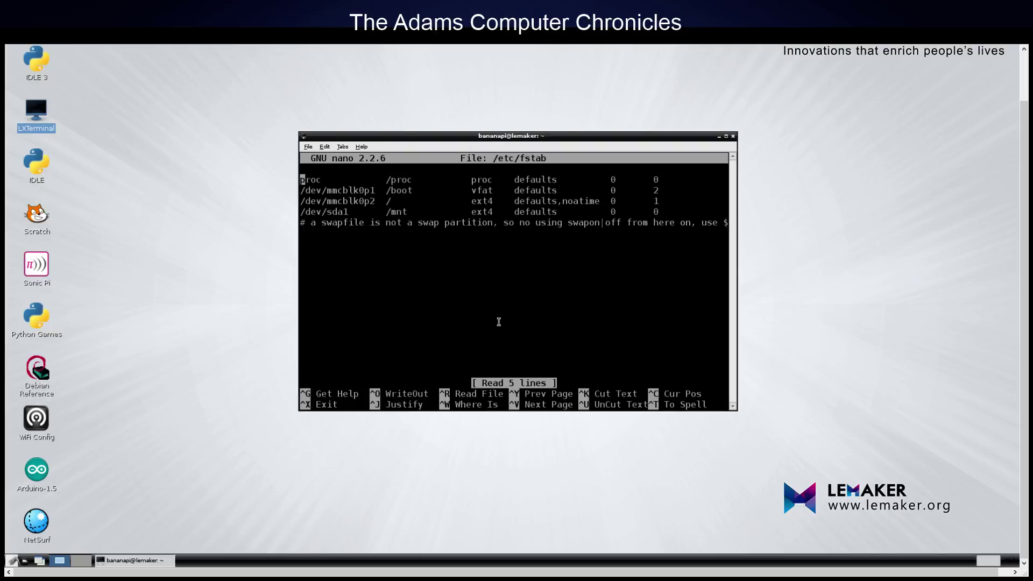
# - Exit nano with Ctrl+X back to the LXTerminal shell prompt
pyautogui.hotkey('ctrl', 'x')
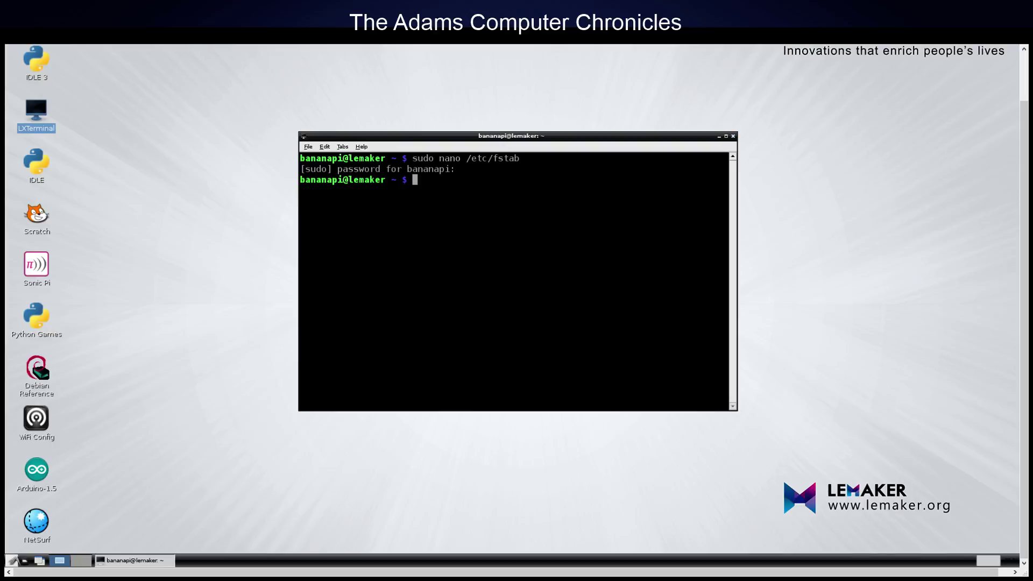
# - Launch PCManFM and navigate to the root folder /
pyautogui.click(11, 561)
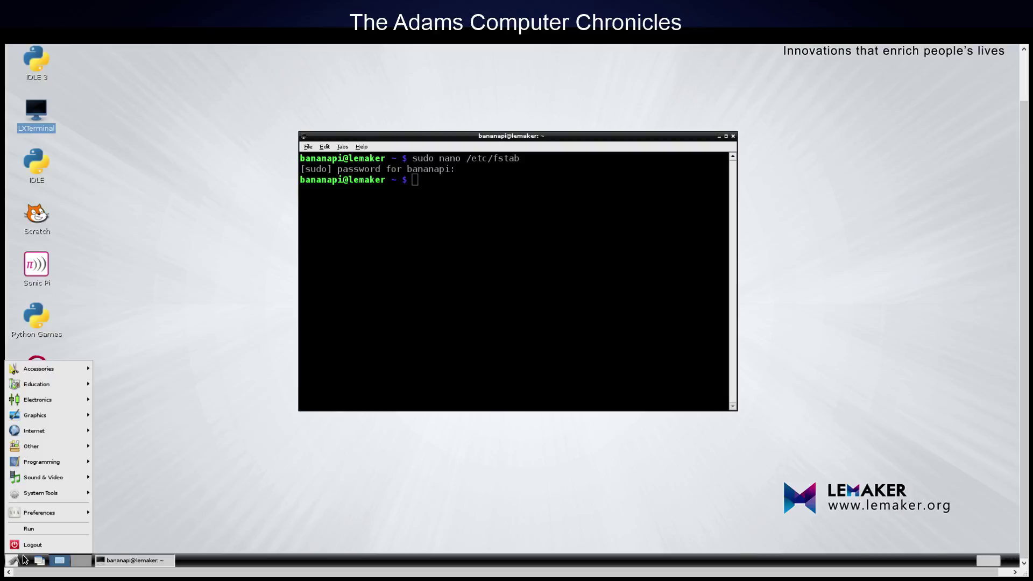
pyautogui.moveTo(62, 494)
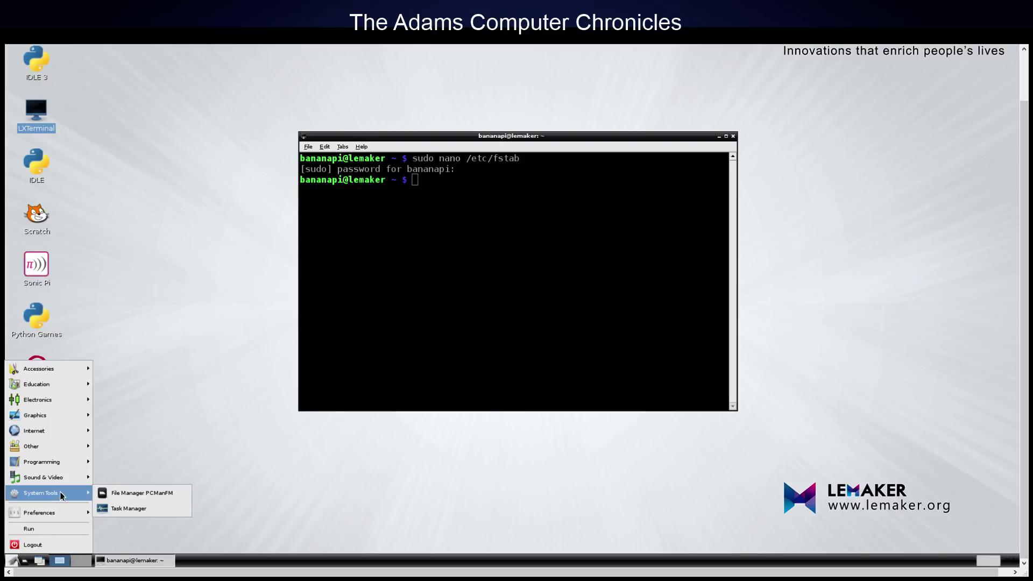
pyautogui.click(168, 494)
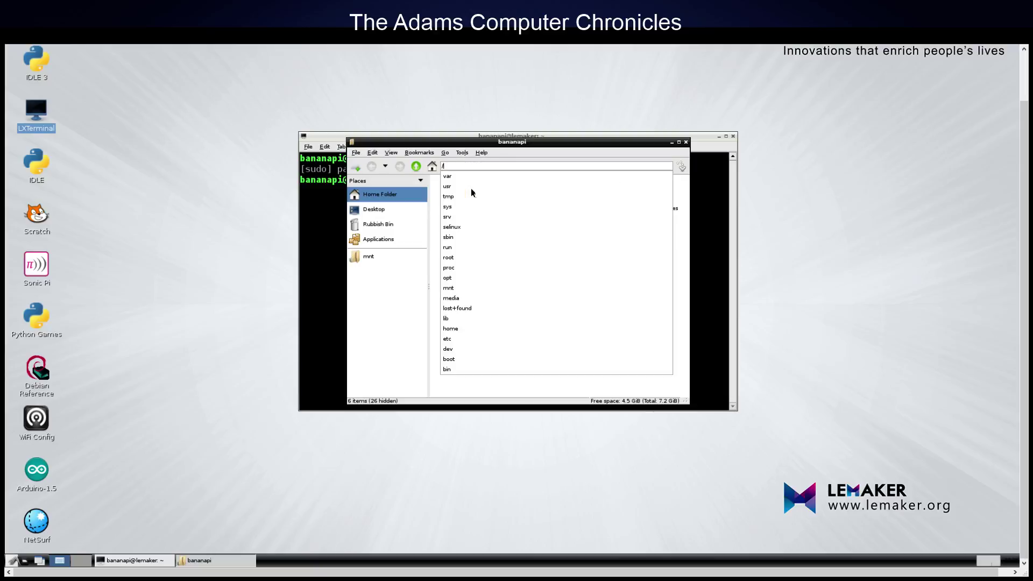
pyautogui.press('Return')
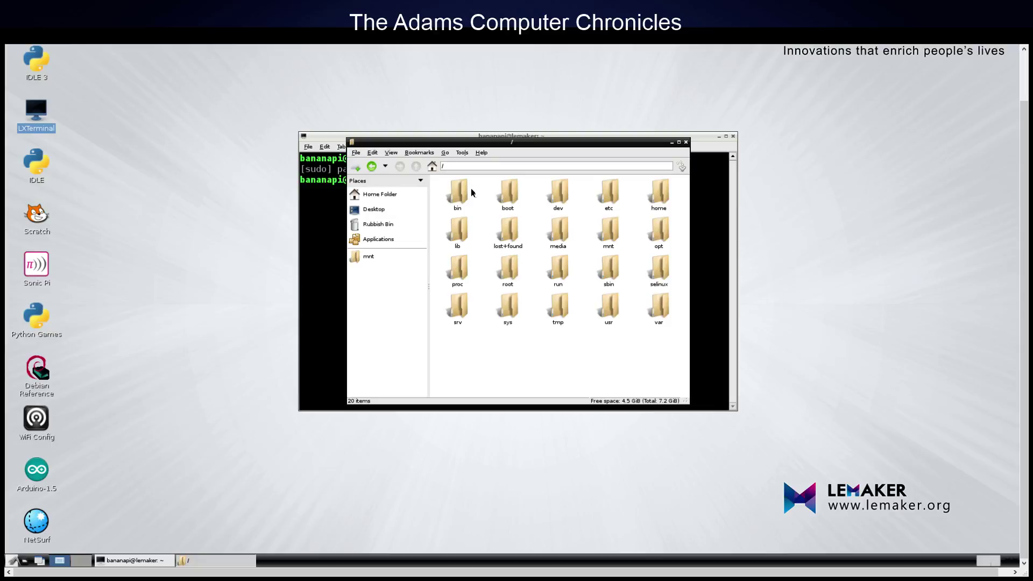
# - Add the mnt folder to the bookmarks via its context menu
pyautogui.click(612, 230)
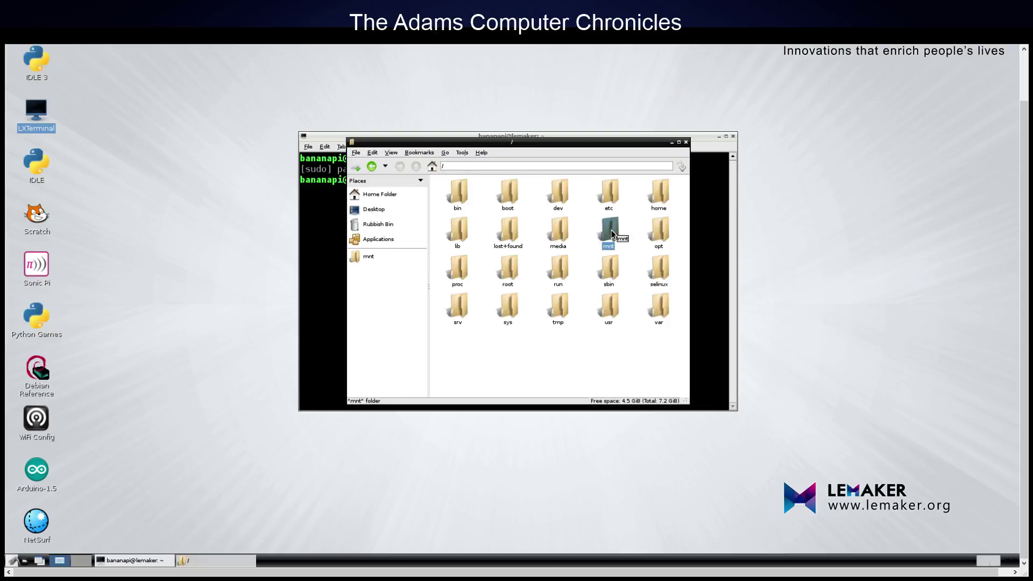
pyautogui.rightClick(612, 232)
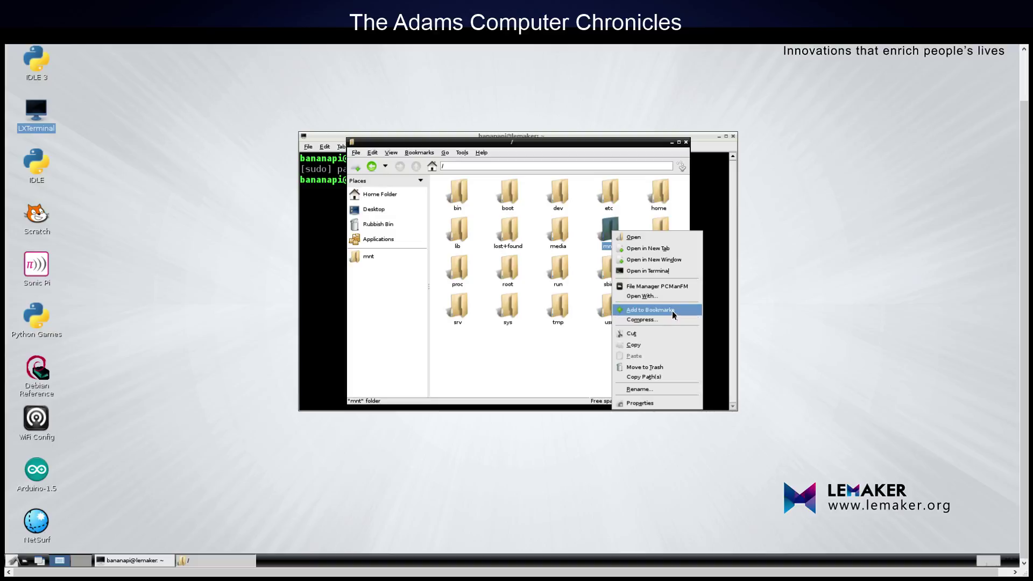
pyautogui.click(837, 281)
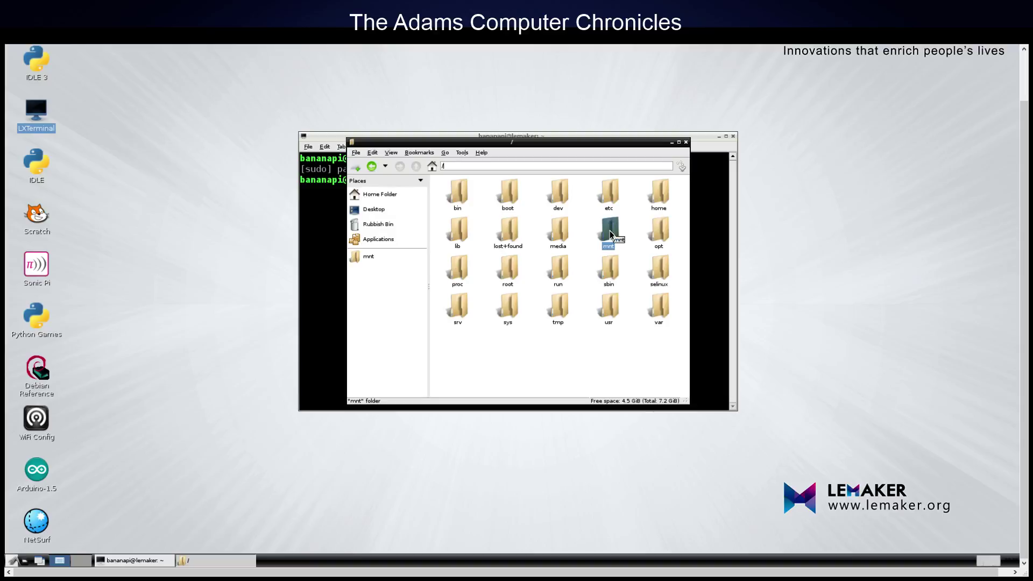
pyautogui.rightClick(610, 232)
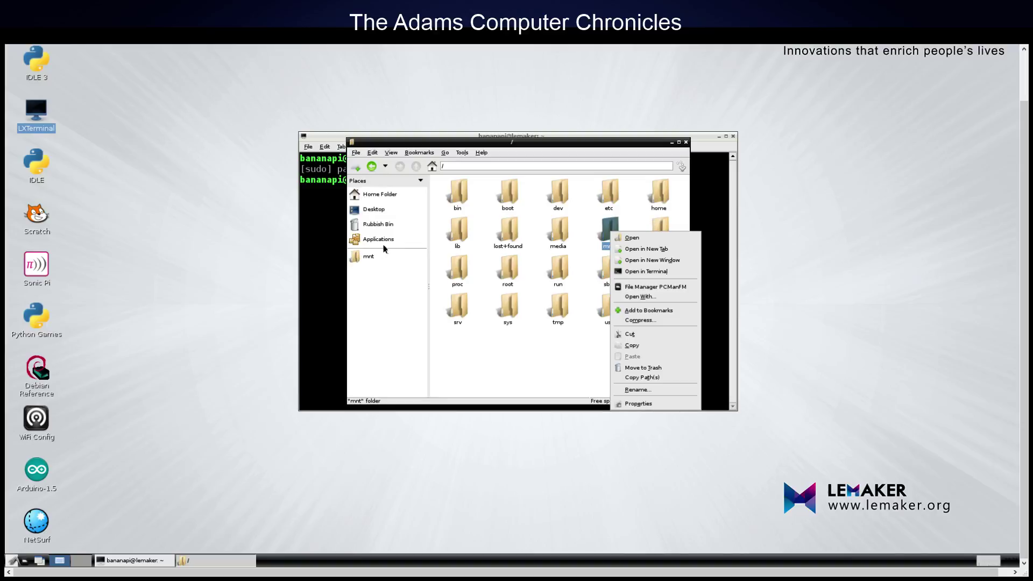
pyautogui.click(854, 189)
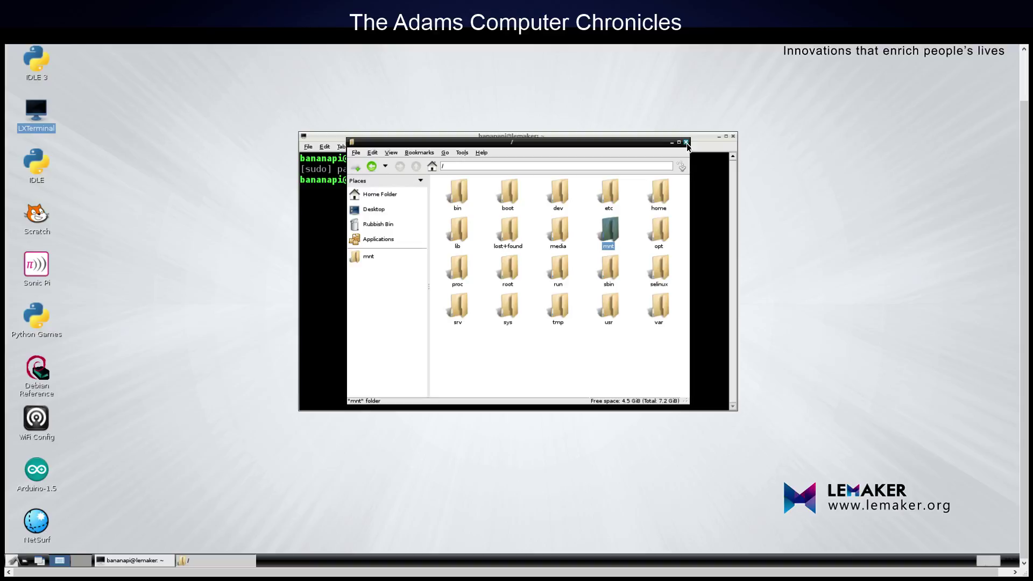
# - Close the PCManFM file manager and the LXTerminal window, leaving the bare LXDE desktop
pyautogui.click(686, 143)
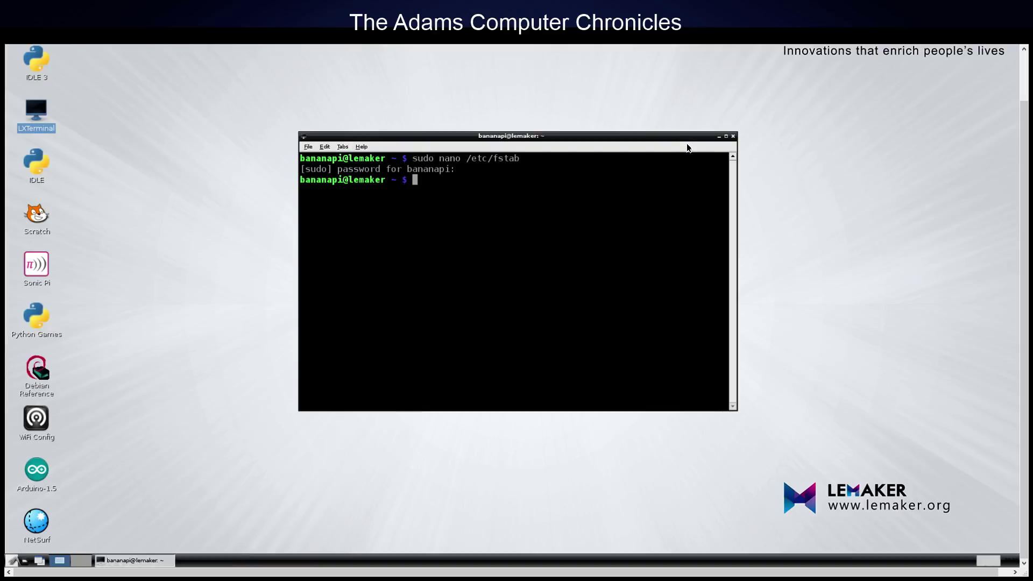
pyautogui.click(733, 137)
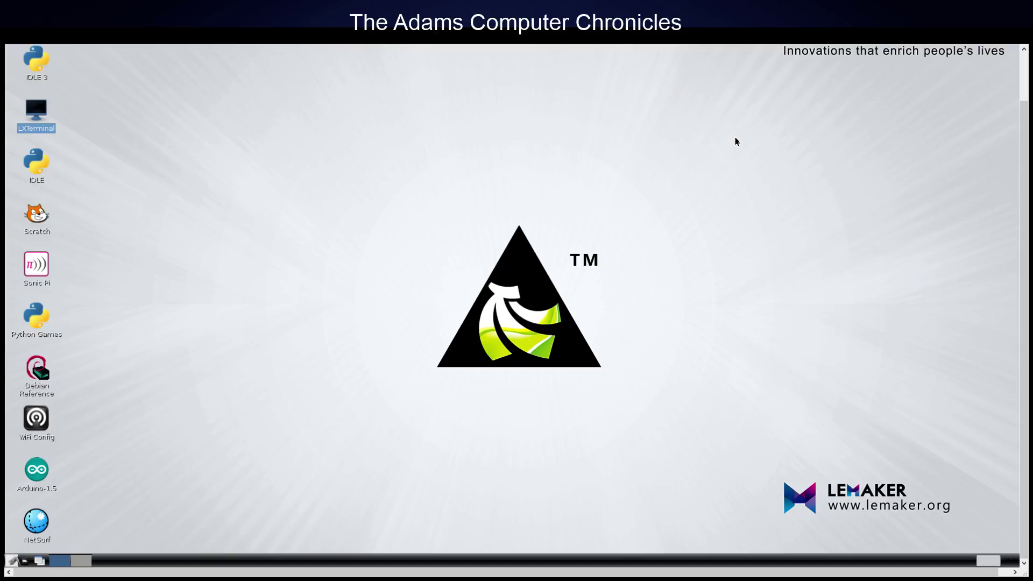